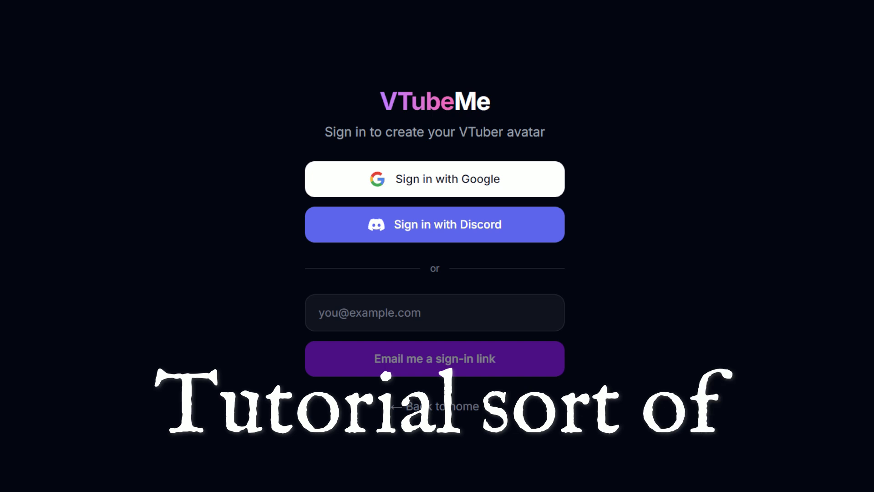
Sign in with the Google account and begin a new avatar with the Female body type.
left_click(422, 178)
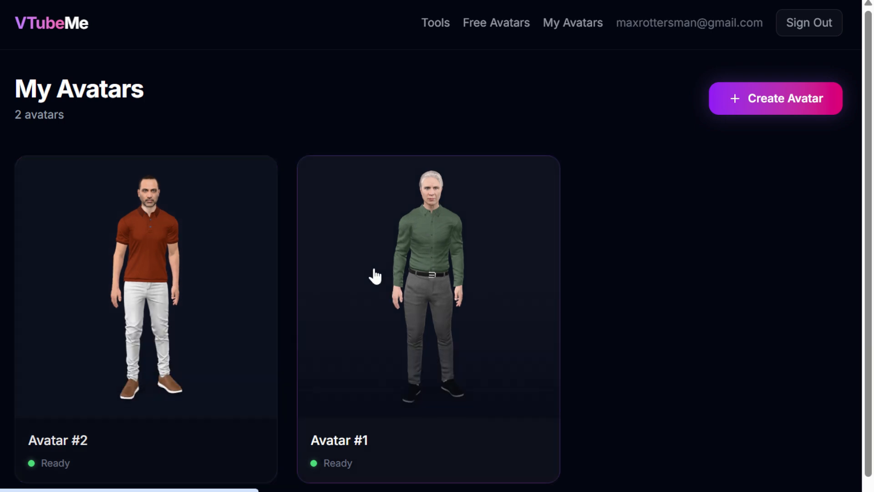
left_click(726, 107)
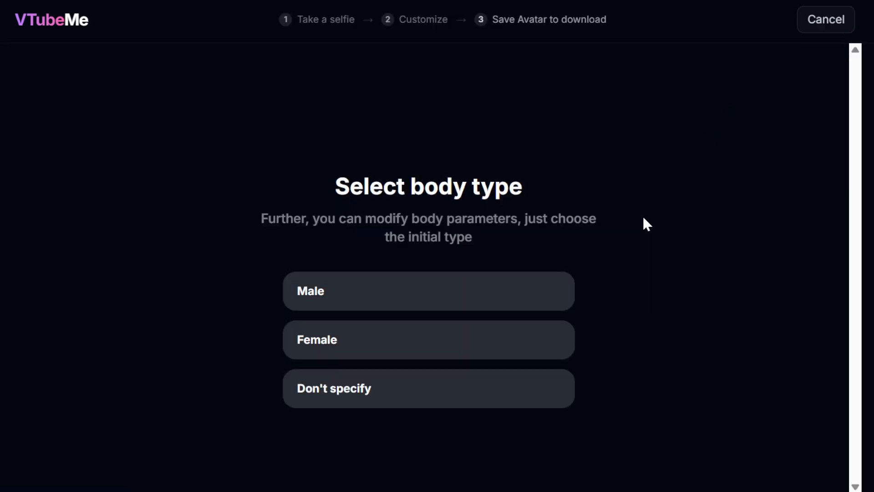
left_click(369, 340)
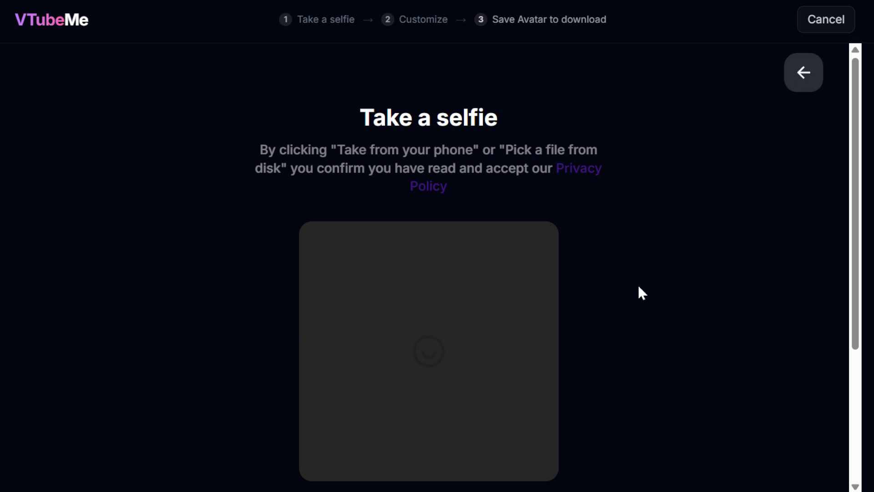
Use the portrait photo of the woman against a green background from disk as the avatar's selfie and accept it.
scroll(679, 286, "down", 4)
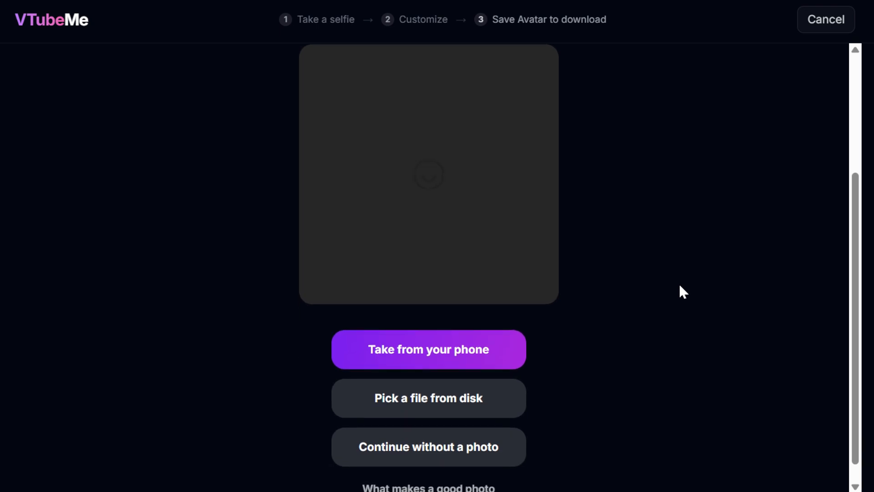
scroll(680, 286, "down", 1)
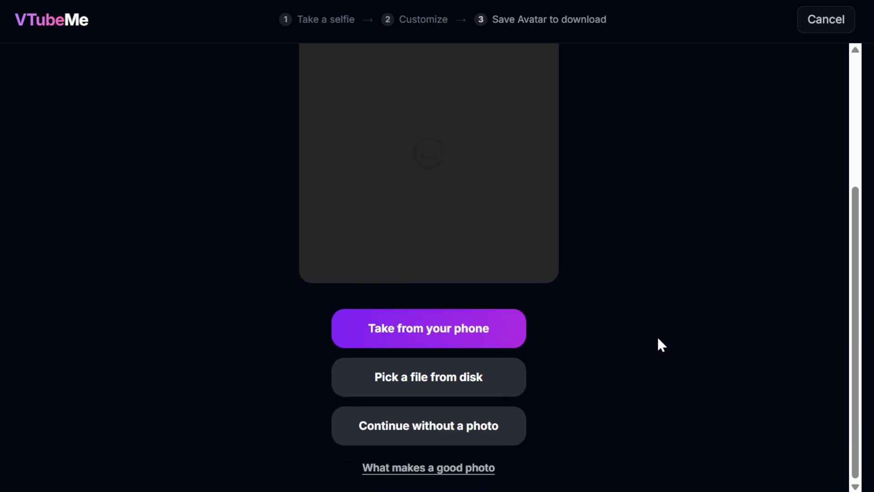
left_click(458, 380)
double_click(351, 75)
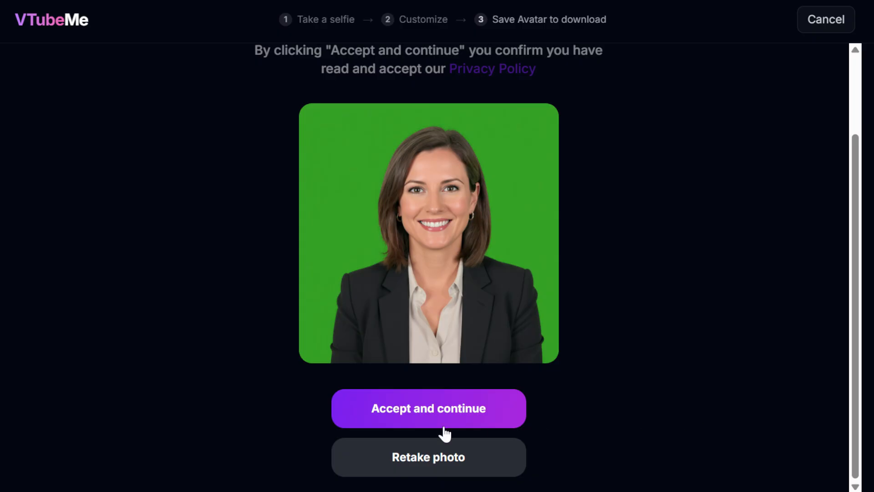
left_click(416, 418)
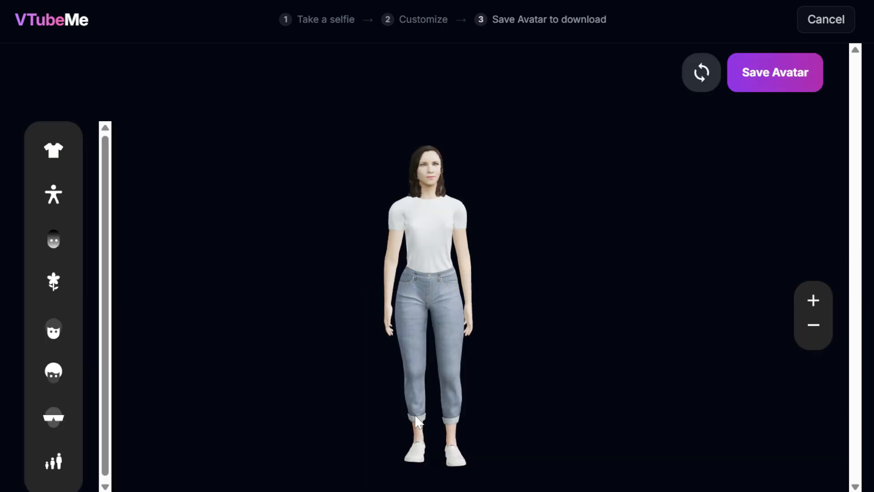
Dress the avatar in the black suit outfit with the white shirt and save the avatar.
left_click(57, 154)
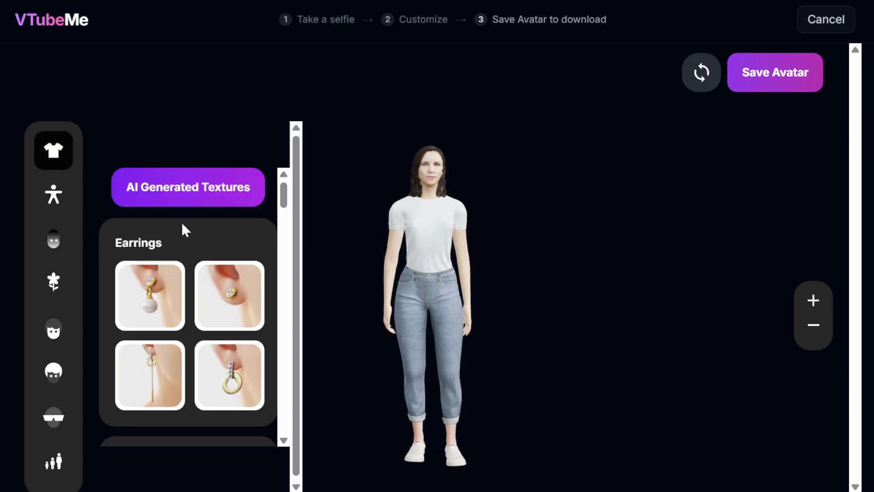
left_click_drag(283, 196, 292, 318)
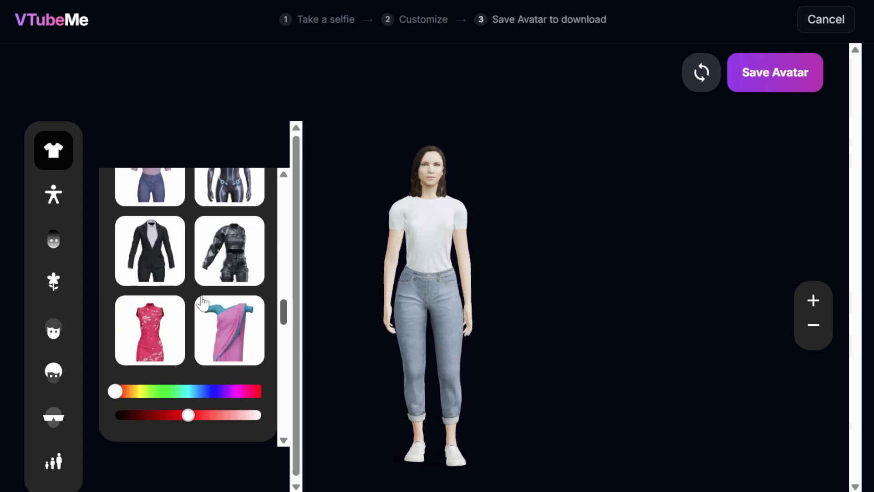
left_click(150, 261)
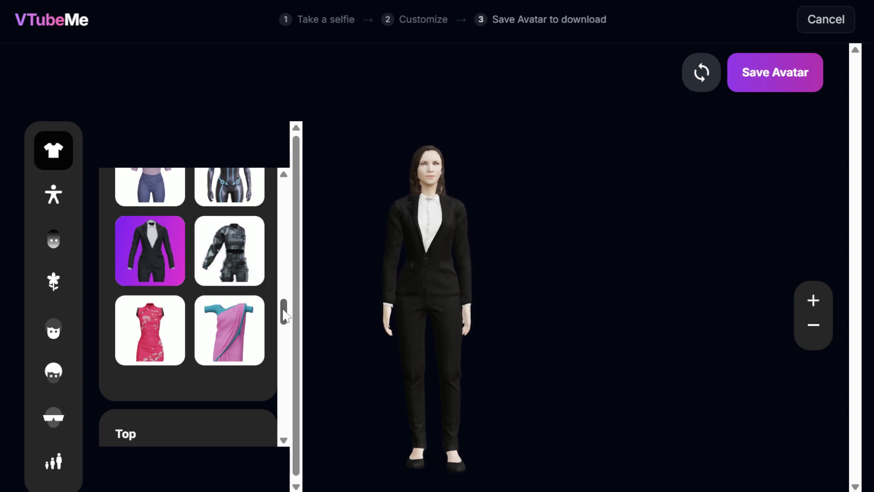
left_click_drag(285, 315, 289, 433)
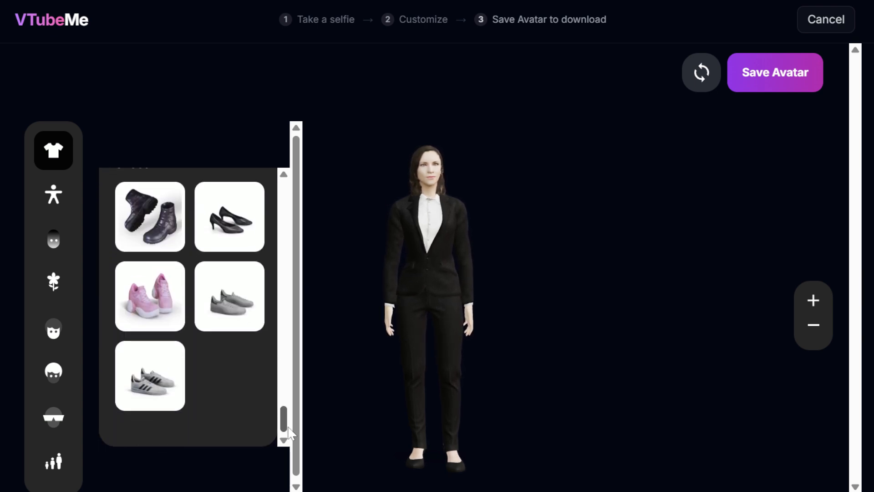
left_click_drag(287, 356, 279, 163)
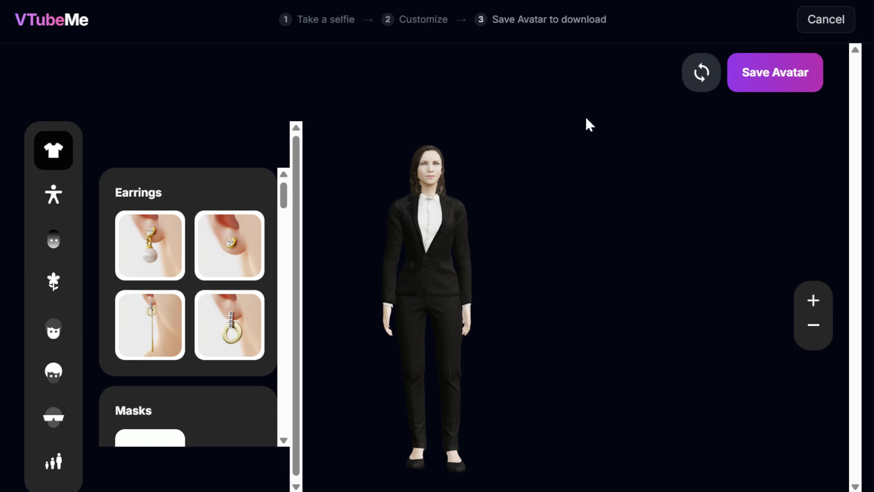
left_click(758, 73)
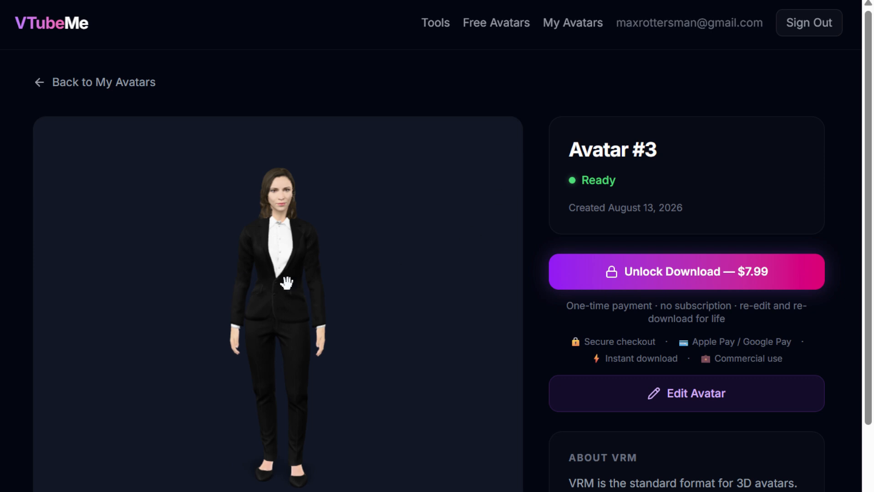
Unlock the paid download of the new avatar and download it in VRM format.
scroll(280, 282, "up", 3)
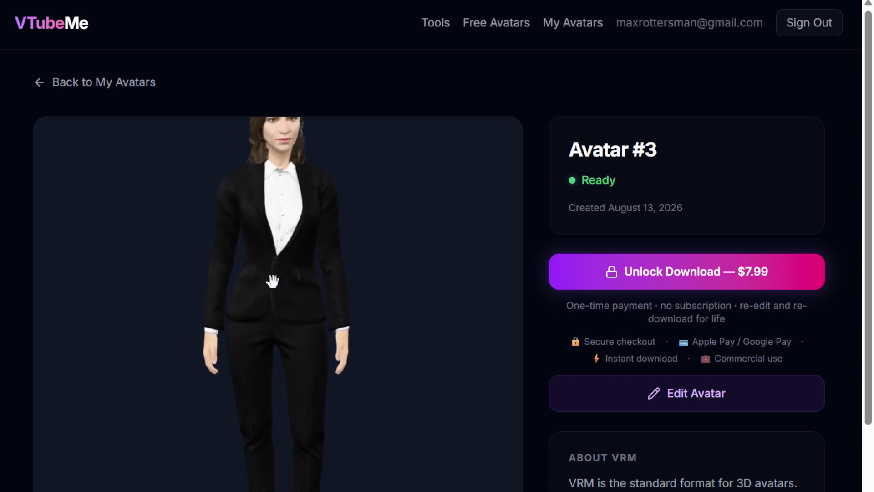
left_click_drag(273, 281, 266, 188)
right_click_drag(265, 231, 278, 423)
right_click_drag(302, 314, 250, 352)
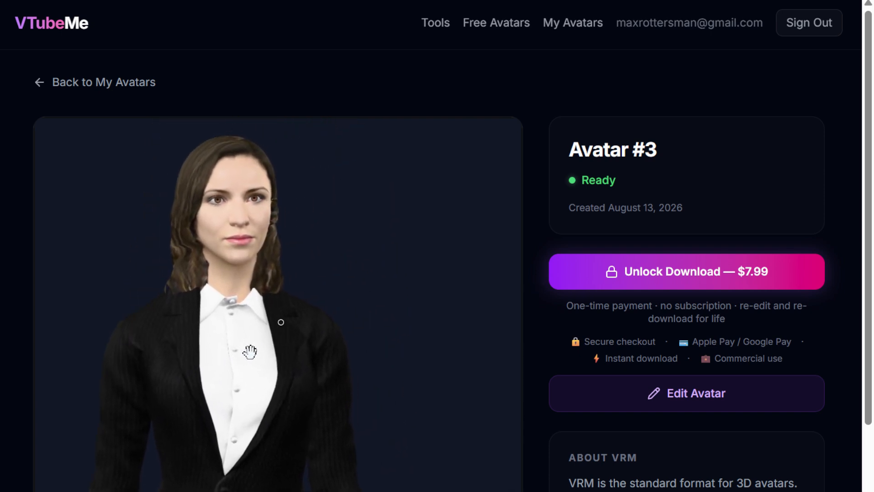
mouse_move(321, 345)
left_mouse_down()
mouse_move(267, 343)
mouse_move(306, 351)
left_mouse_up()
scroll(306, 347, "up", 3)
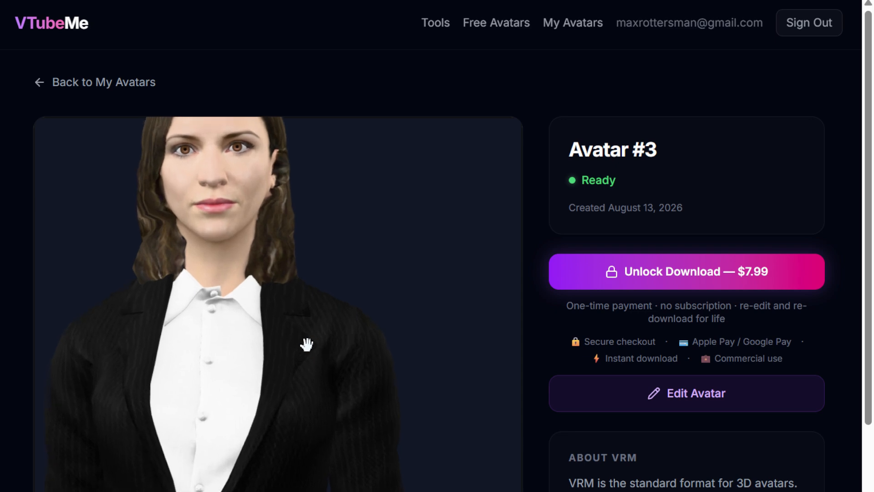
left_click(660, 269)
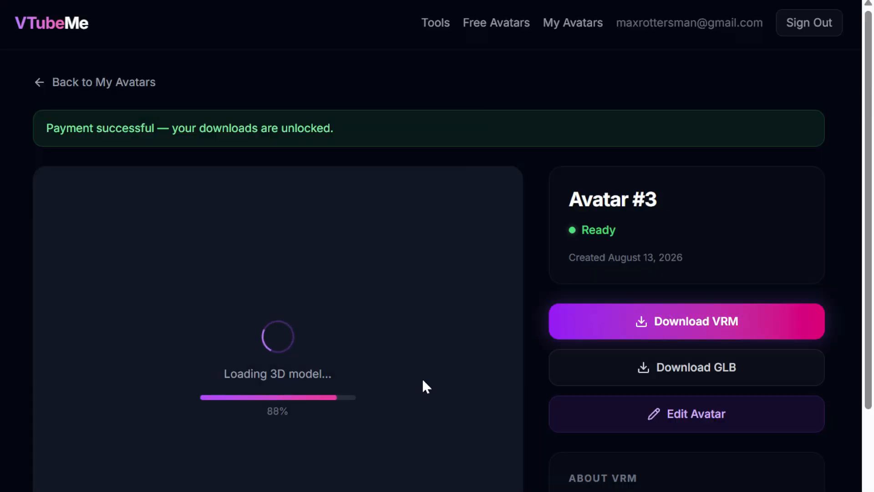
left_click(656, 321)
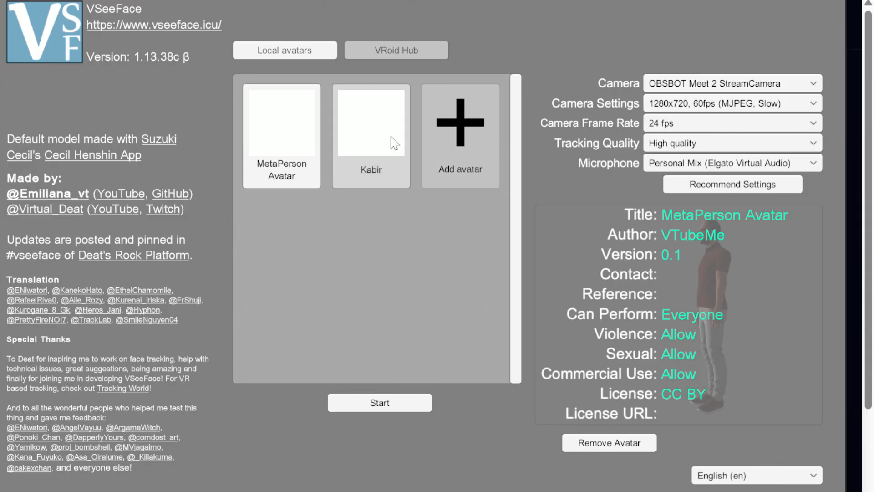
Switch to VSeeFace, add the downloaded Joan avatar to the local avatars, and start with it.
left_click(458, 130)
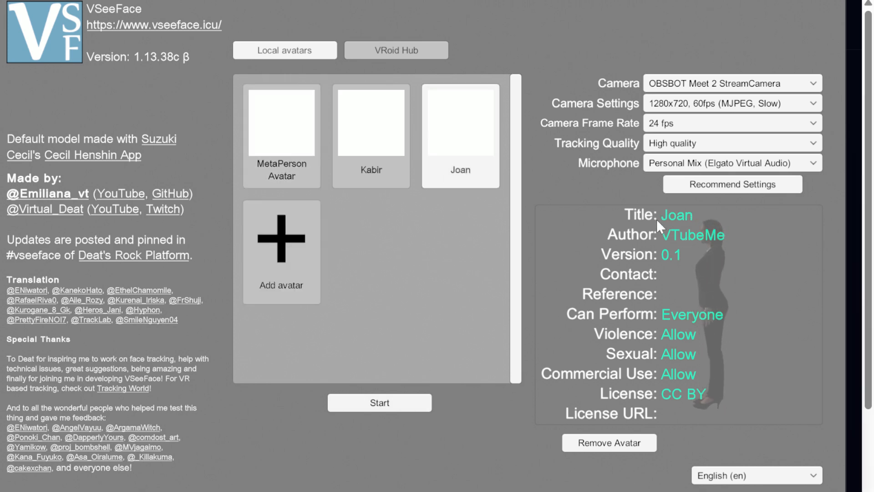
left_click(403, 403)
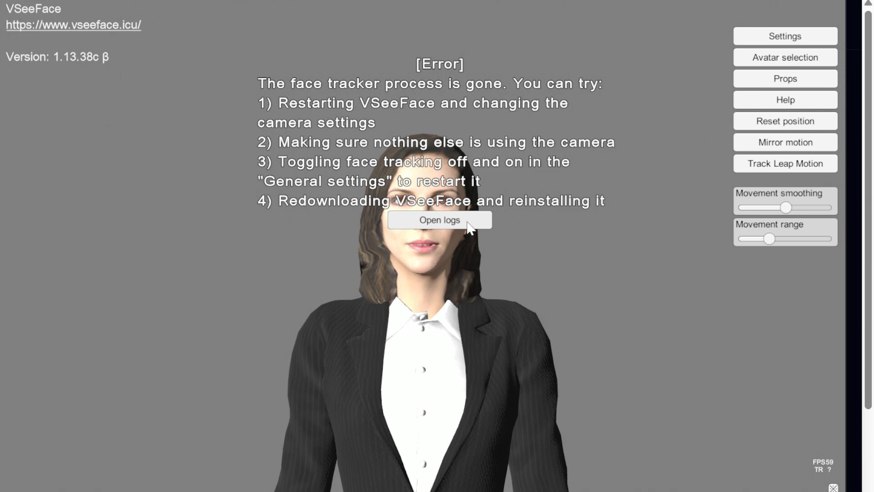
Examine the face tracker's error log for the cause of the tracking failure and return to the avatar view.
left_click(449, 221)
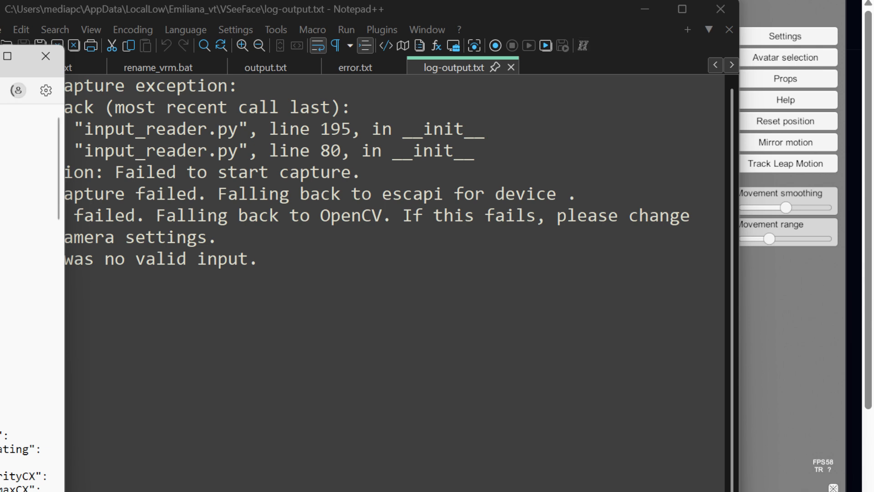
left_click(46, 56)
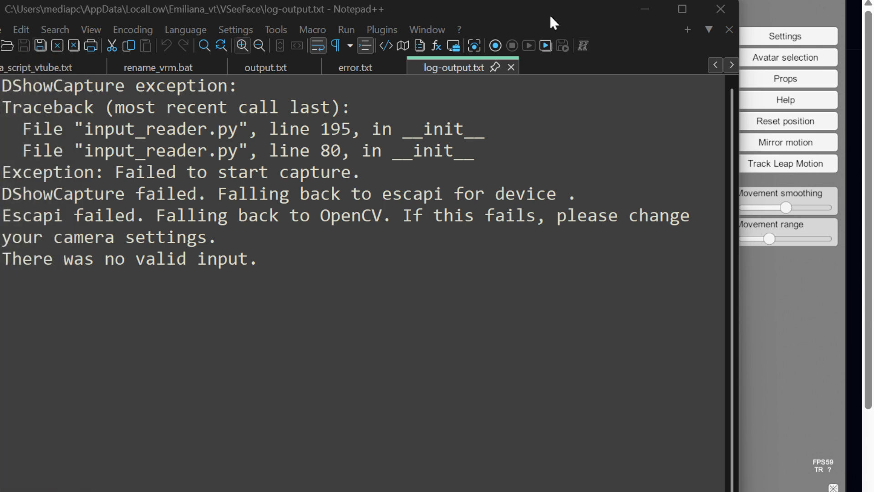
left_click(640, 12)
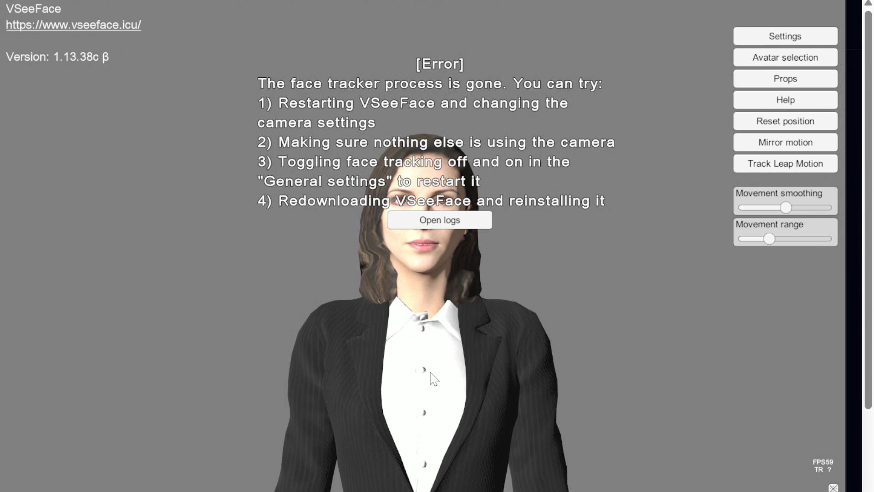
mouse_move(430, 372)
left_mouse_down("alt")
mouse_move(318, 382)
mouse_move(431, 380)
left_mouse_up("alt")
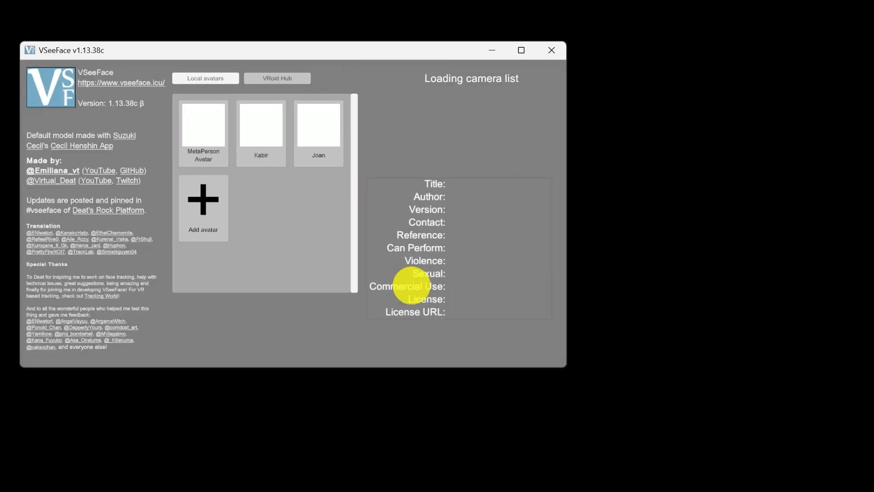
Enlarge the relaunched VSeeFace window, start with the Joan avatar, and reset the avatar's position.
left_click_drag(566, 366, 810, 448)
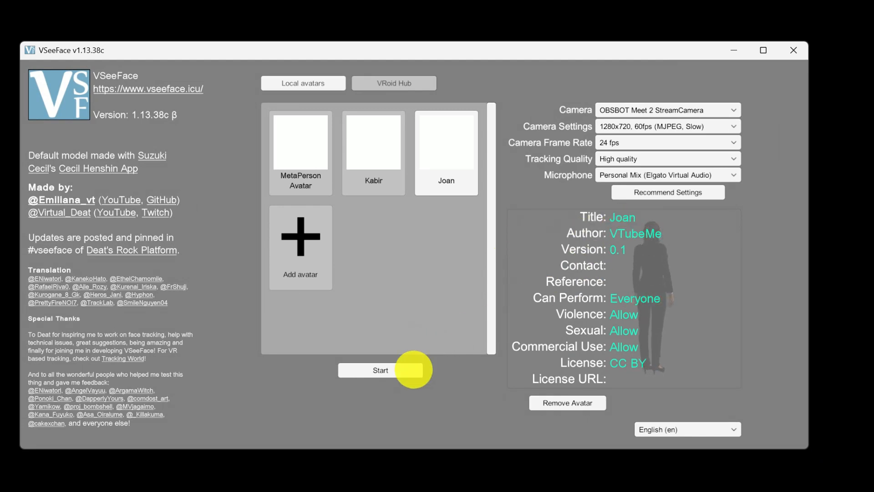
left_click(403, 370)
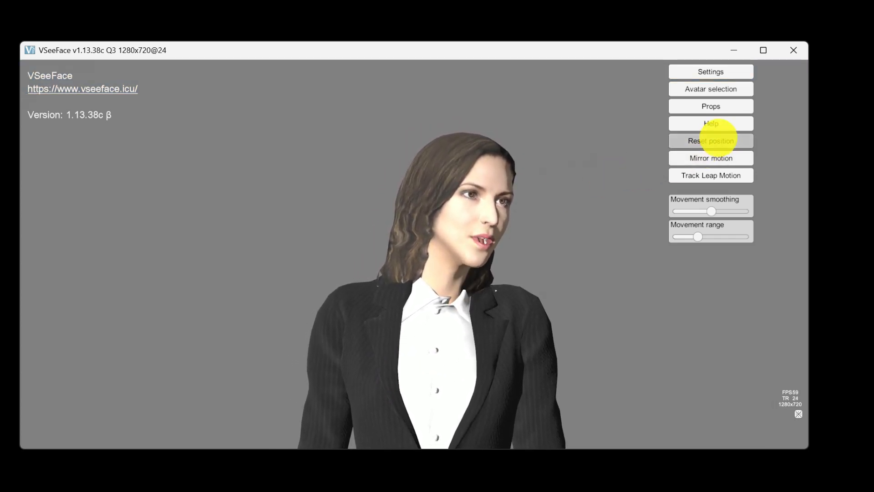
left_click(717, 140)
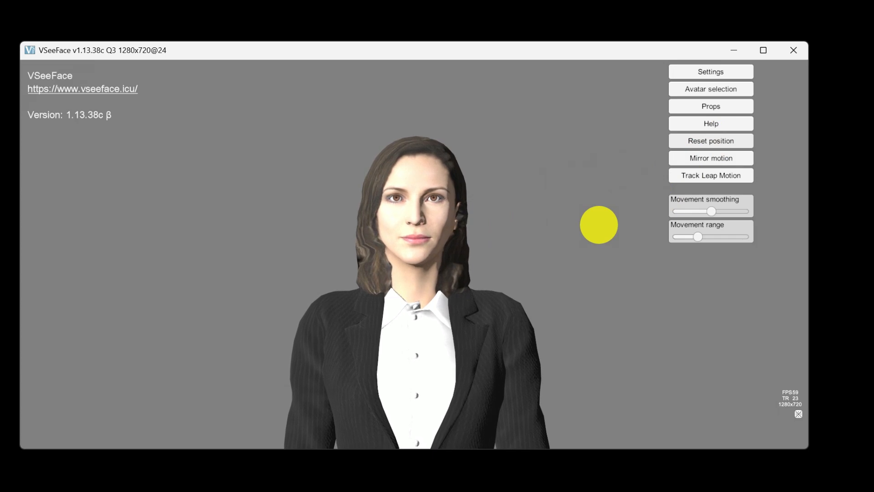
Review the general settings for gaze, lip sync, face tracking, expression detection and graphics, and close them.
left_click(711, 70)
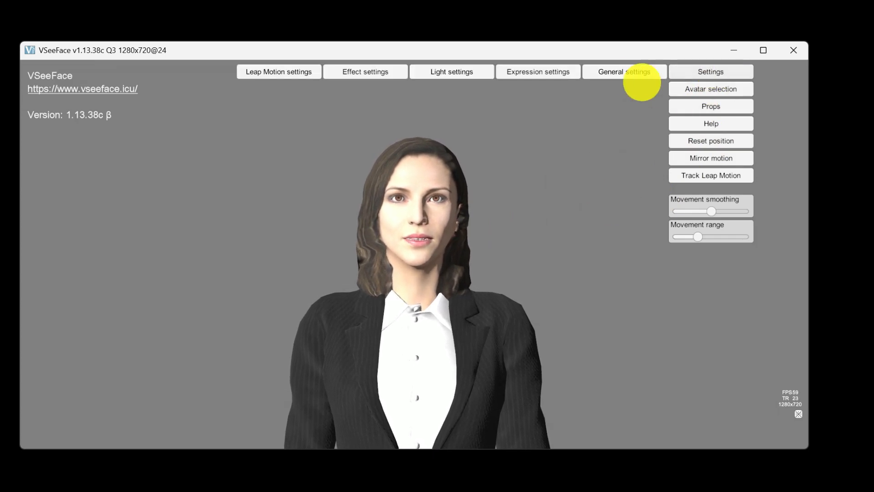
left_click(627, 71)
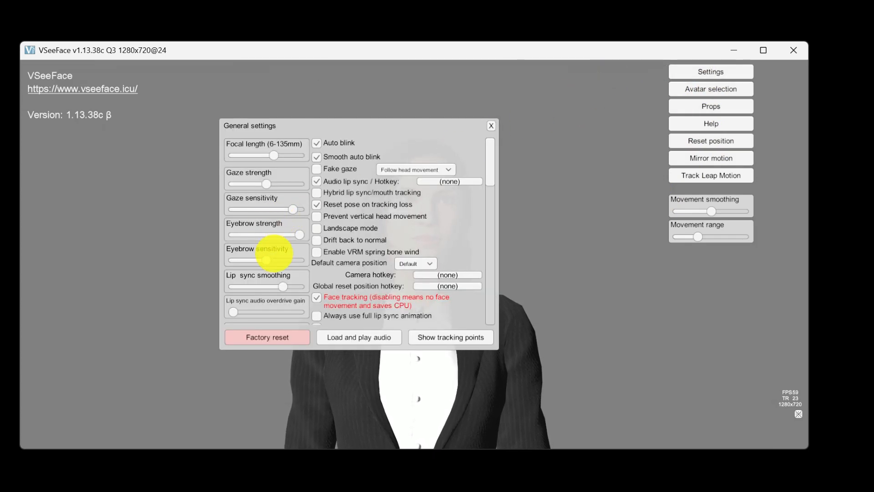
scroll(494, 177, "down", 10)
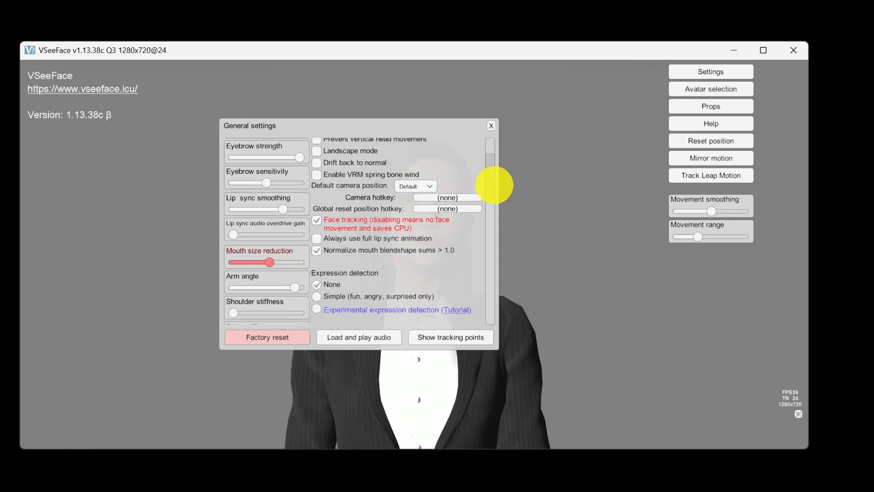
scroll(496, 200, "down", 3)
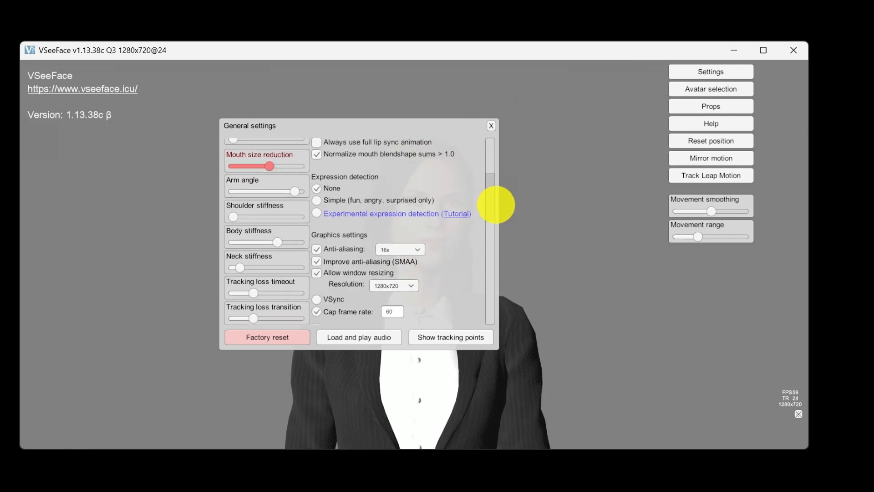
scroll(497, 207, "down", 3)
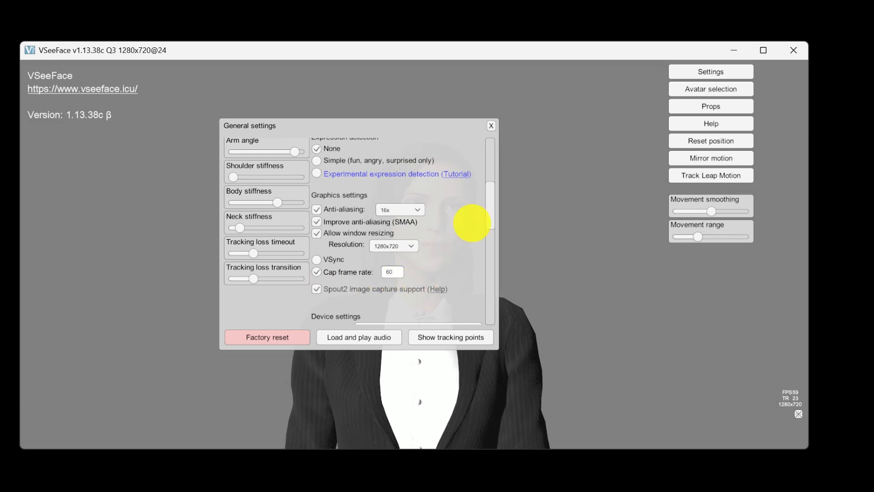
scroll(487, 182, "up", 15)
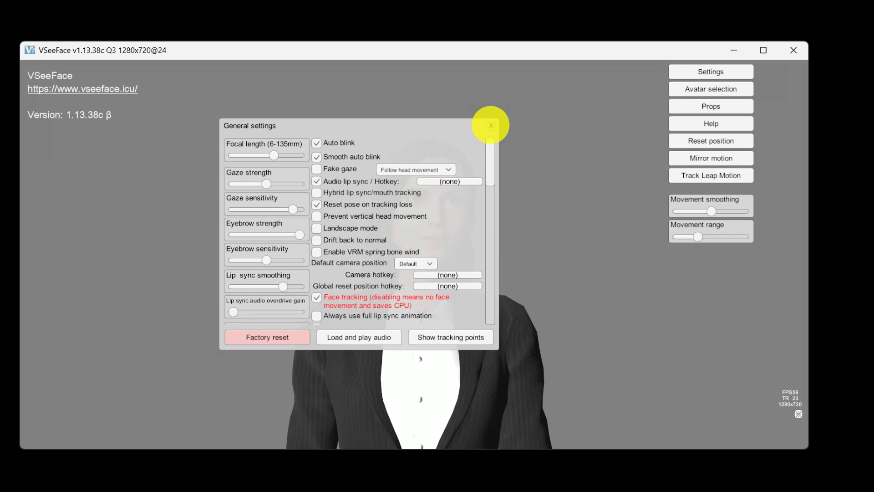
left_click(491, 125)
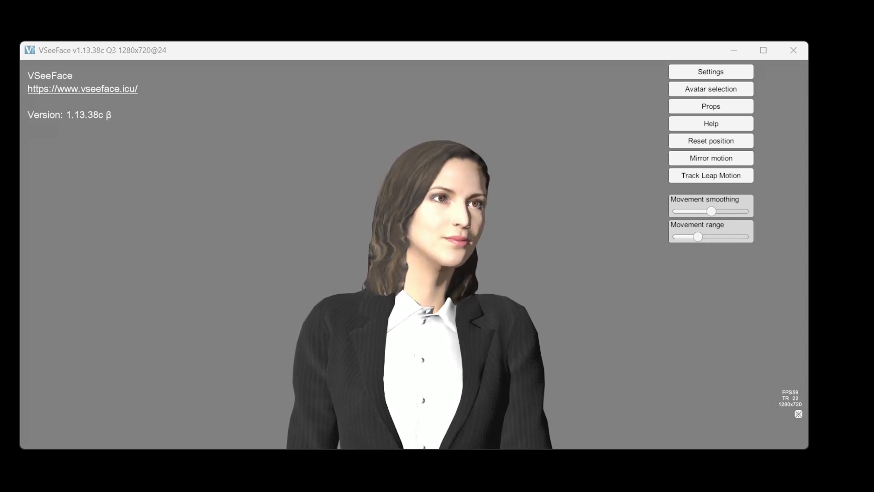
Switch to OBS and activate the scene that shows the Spout2 Capture avatar over the world map background.
left_click_drag(3, 36, 0, 0)
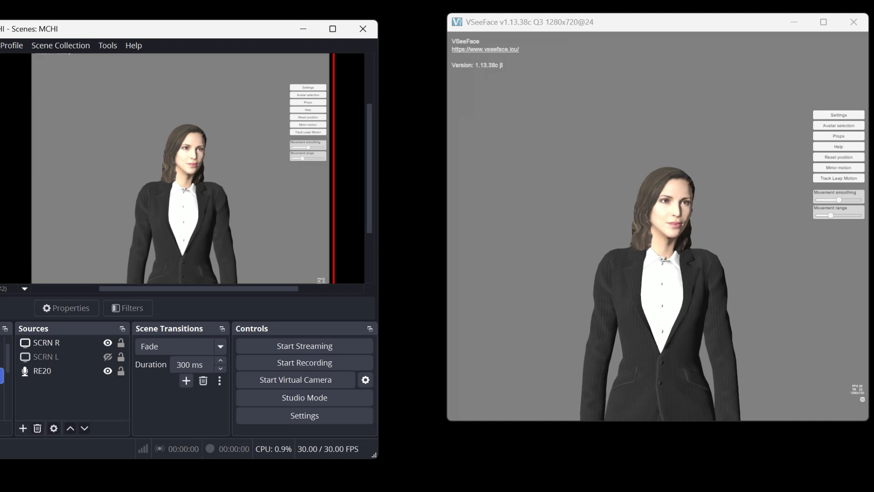
left_click(2, 408)
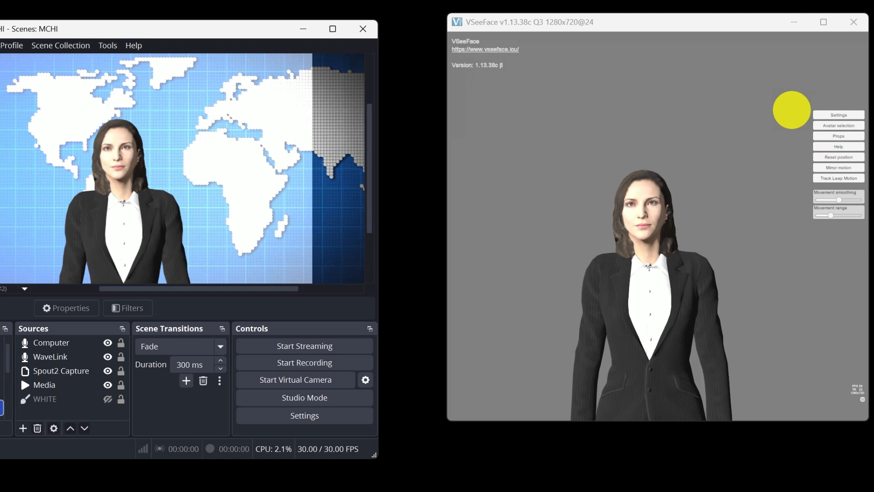
Reset the avatar's position in VSeeFace and reframe its camera to show the upper body in side profile.
left_click(832, 157)
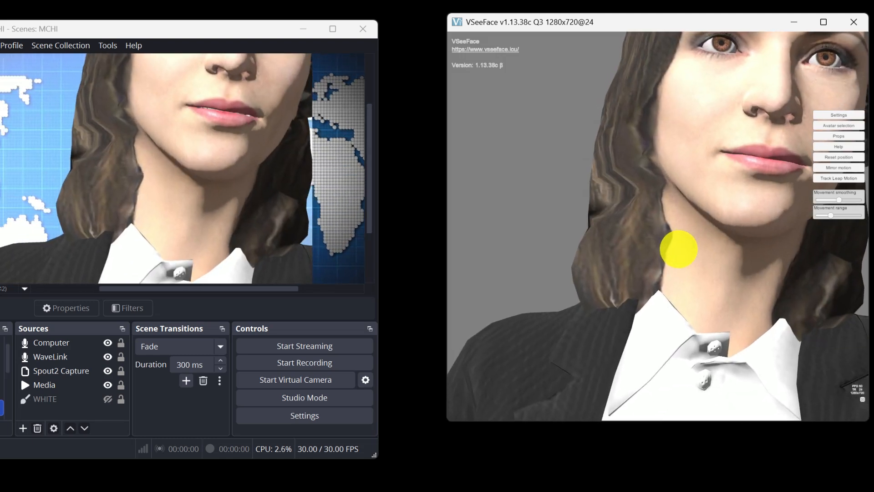
scroll(678, 249, "down", 3)
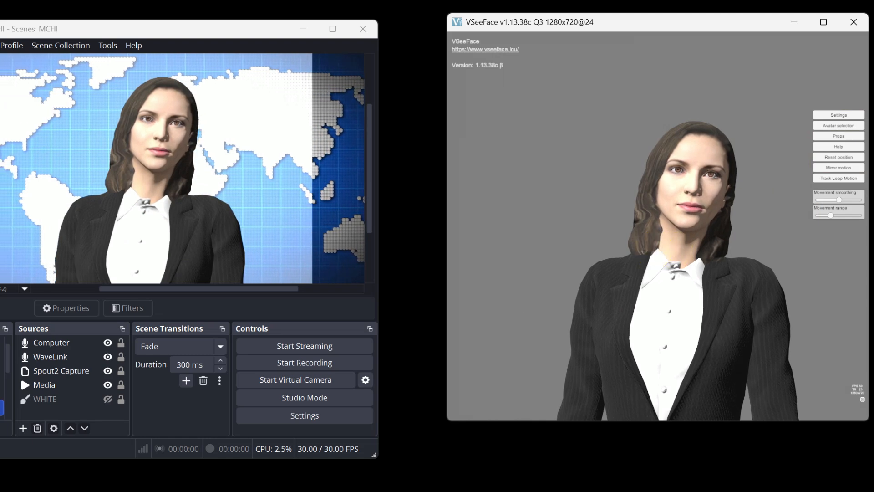
left_click_drag(678, 250, 605, 251, "alt")
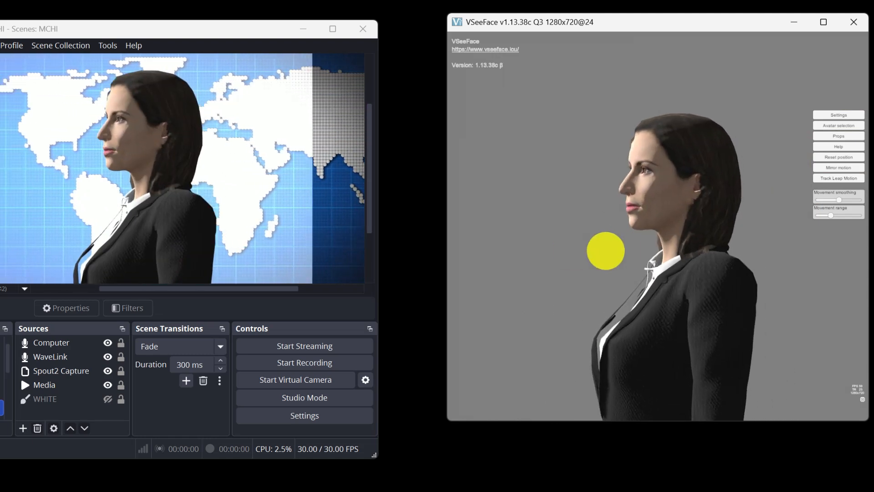